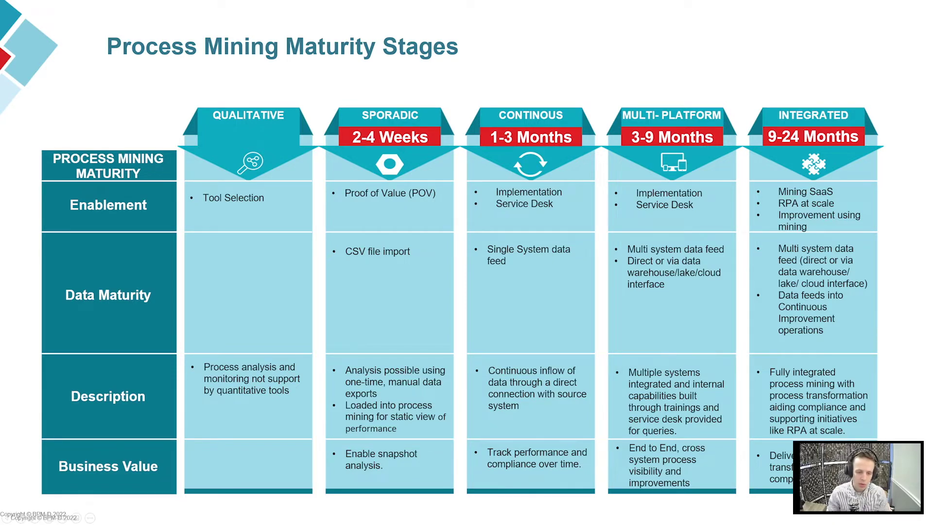
Advance past the Demo slide and scroll the Process Overview discovery map down to End
key(Right)
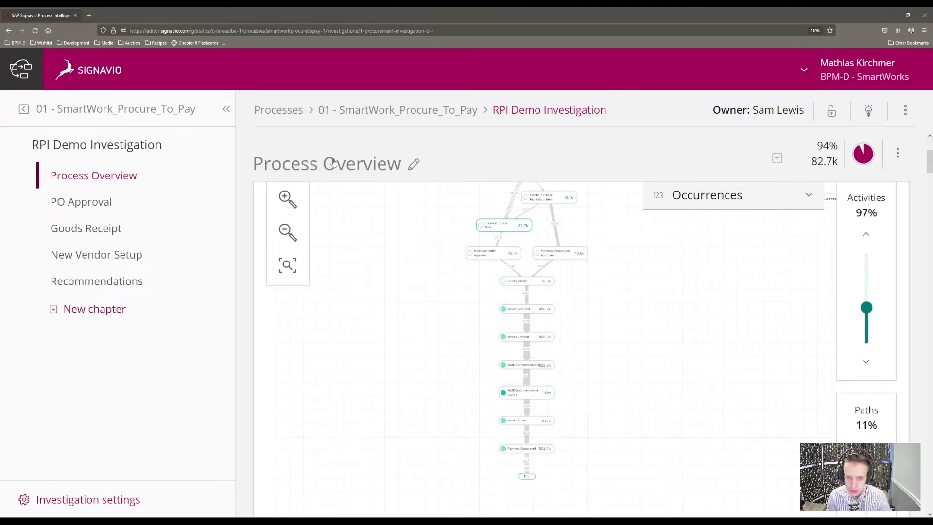
mouse_move(572, 185)
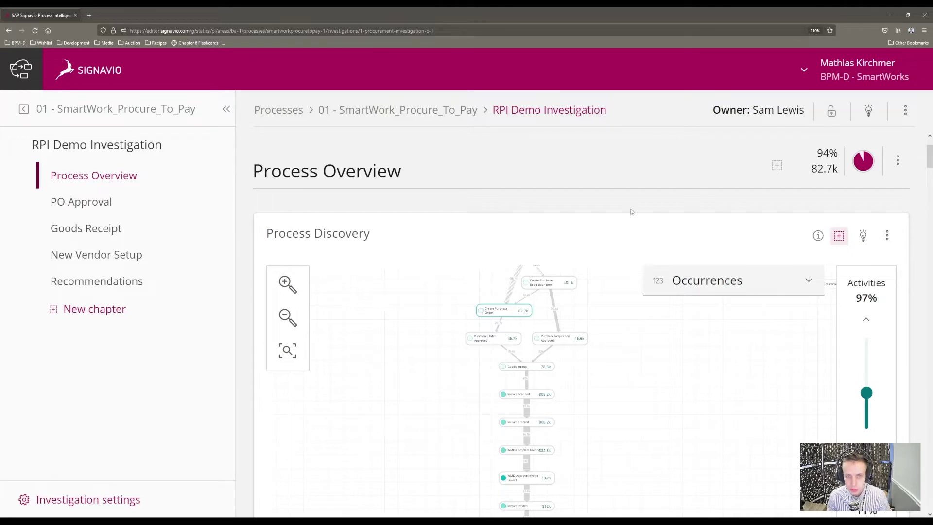
scroll(928, 167, down, 1)
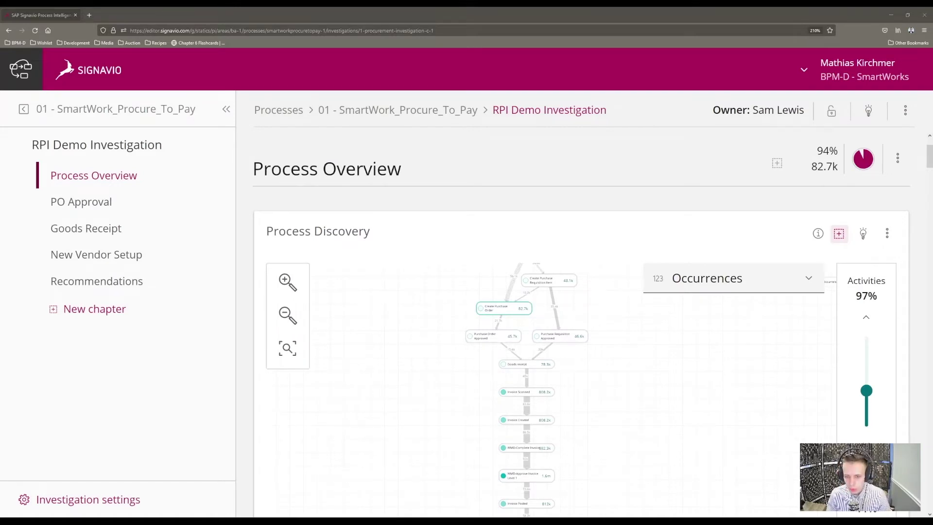
scroll(604, 358, down, 3)
scroll(665, 441, down, 1)
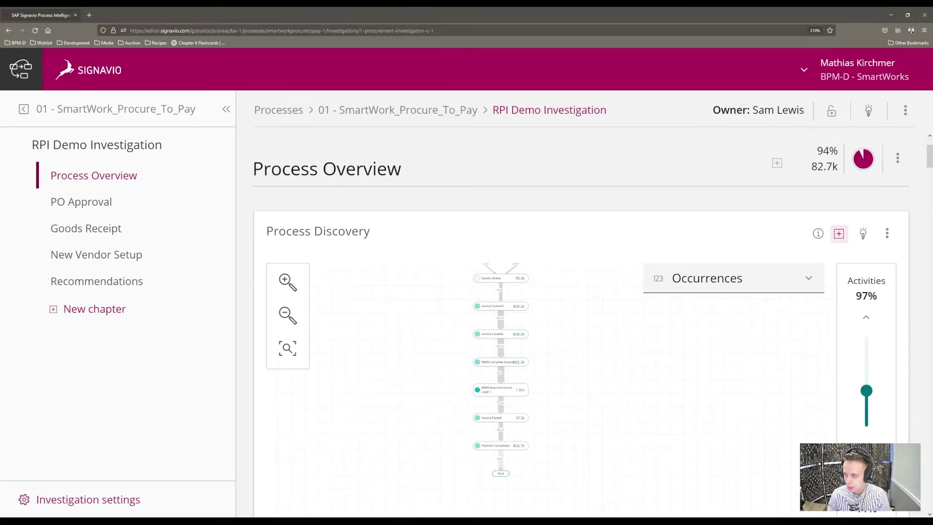
scroll(908, 296, down, 2)
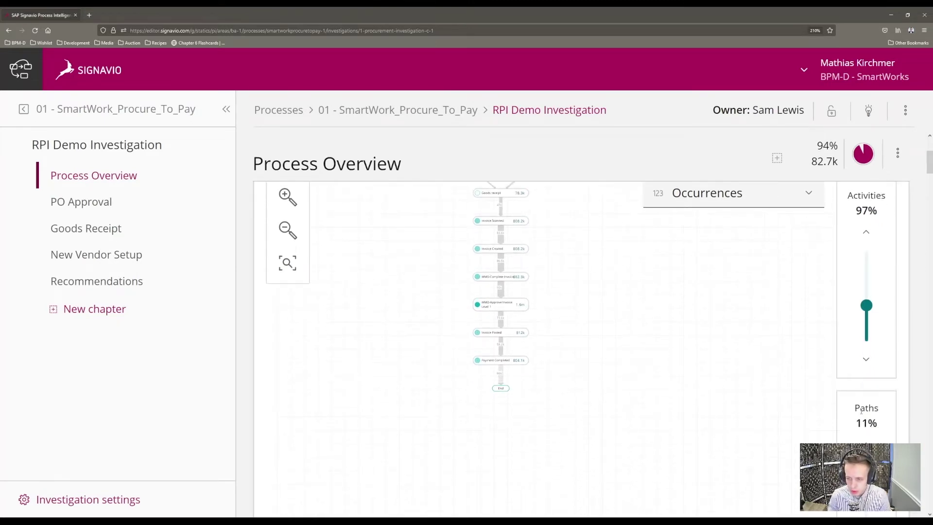
scroll(847, 367, down, 2)
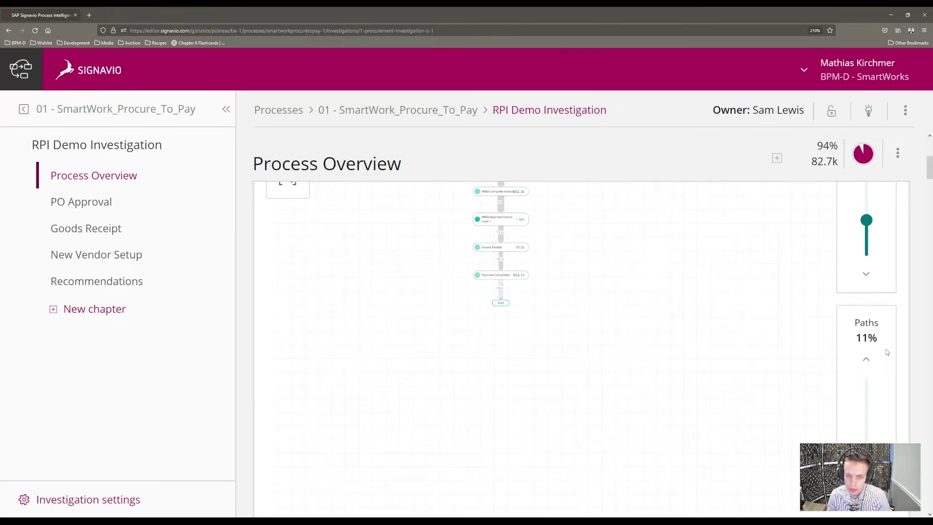
scroll(651, 281, up, 3)
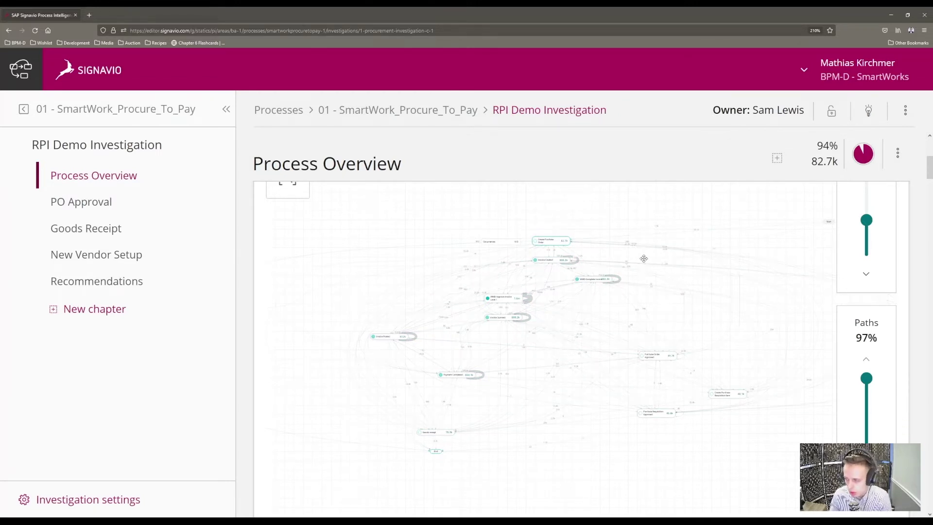
Set the discovery map to 97% of paths and list its measures, Occurrences and Cycle time
scroll(813, 234, up, 2)
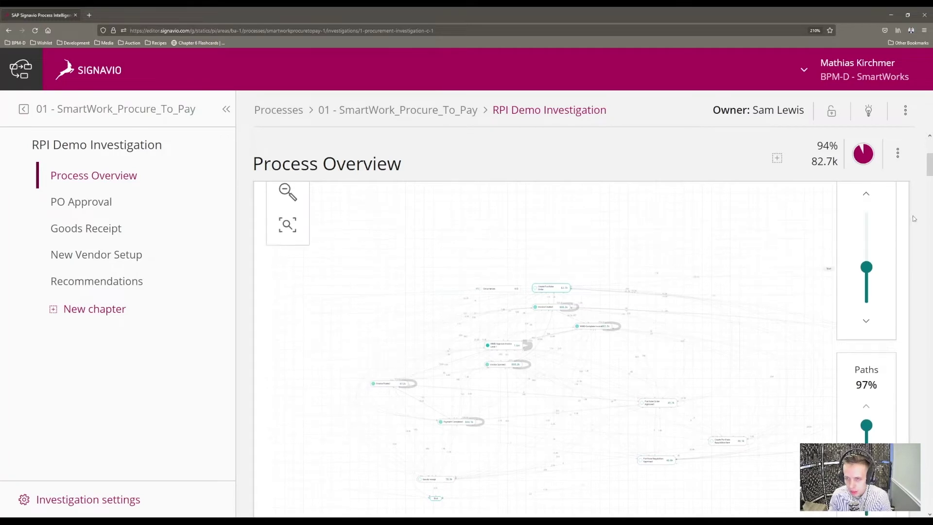
click(753, 194)
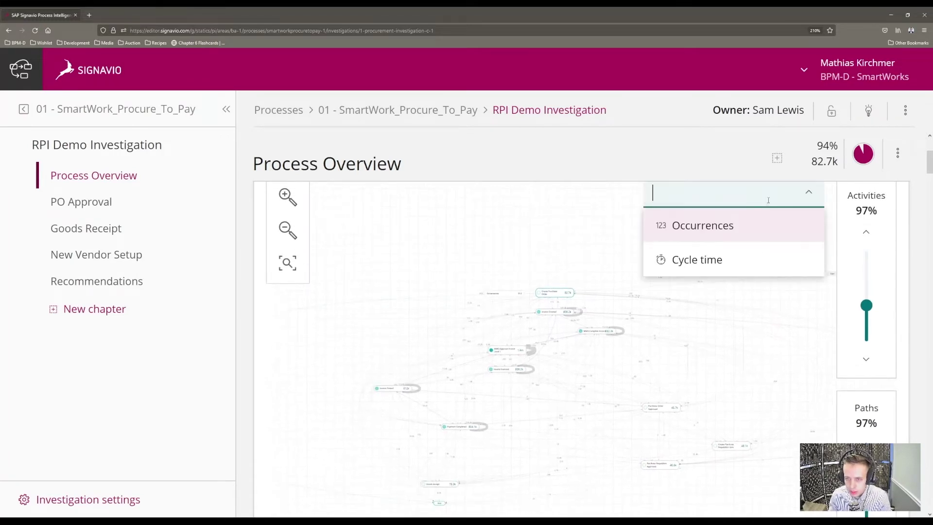
Show cycle times on the map, zoom in and pan to the invoice activities and Create Purchase Order
click(744, 259)
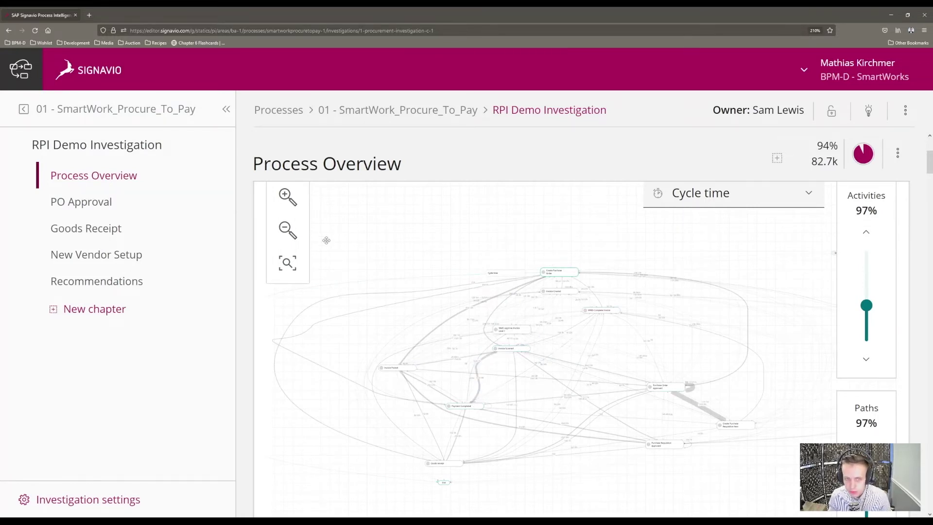
click(287, 200)
drag(769, 418, 723, 335)
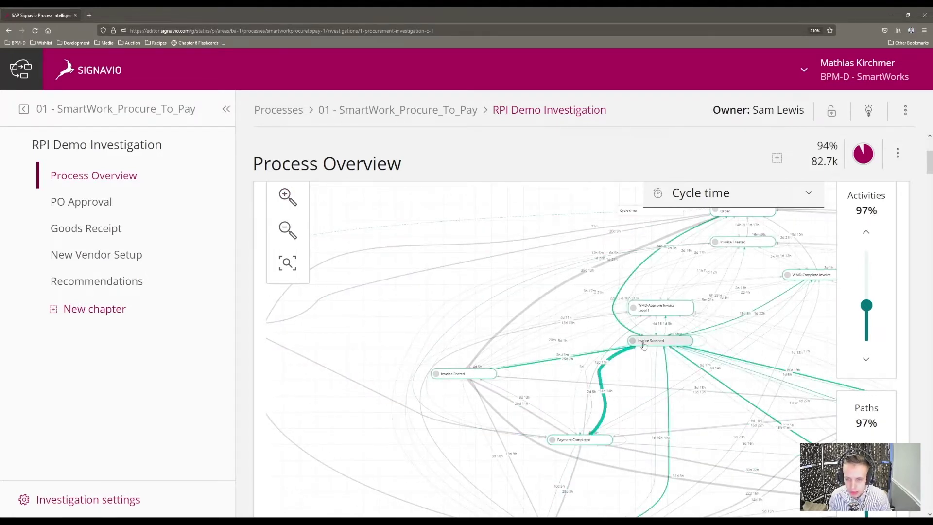
drag(630, 378, 473, 408)
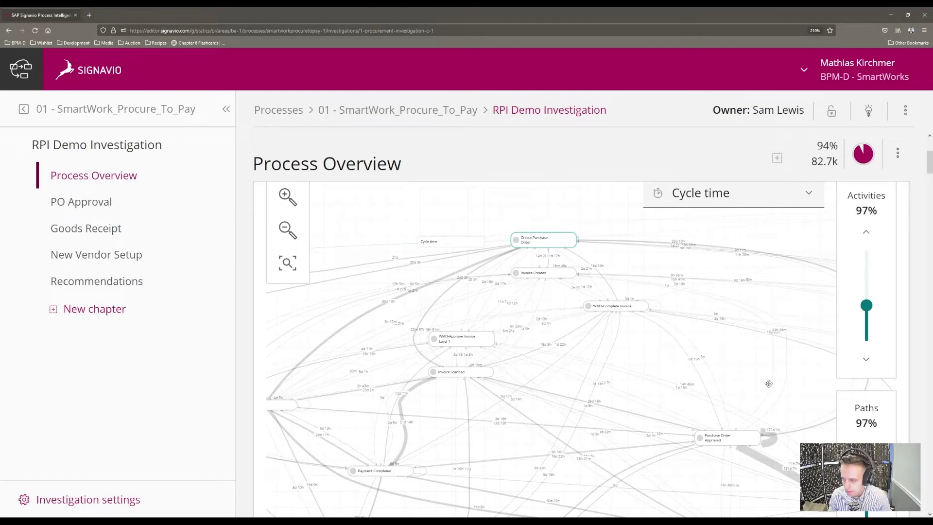
Pan to Purchase Order Approved, then scroll down to the Process Conformance variant path
drag(747, 370, 634, 342)
drag(766, 414, 725, 365)
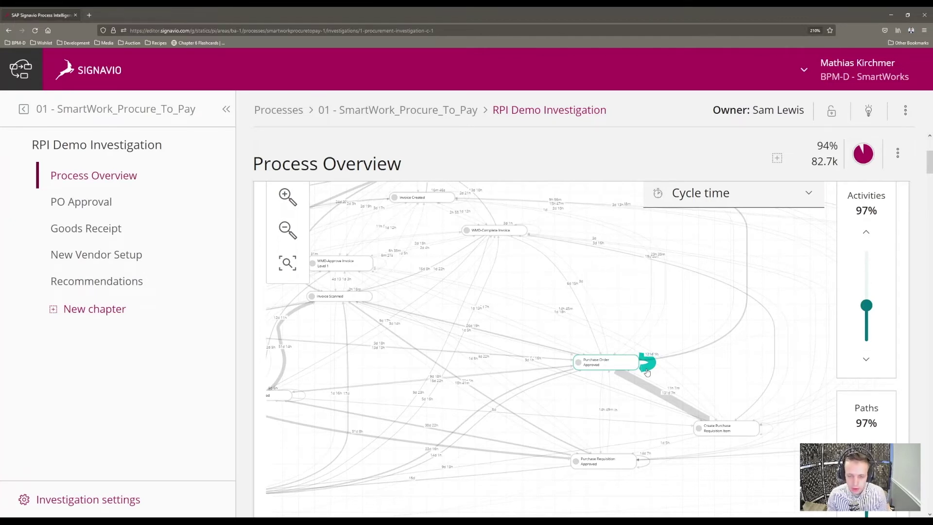
scroll(736, 431, down, 1)
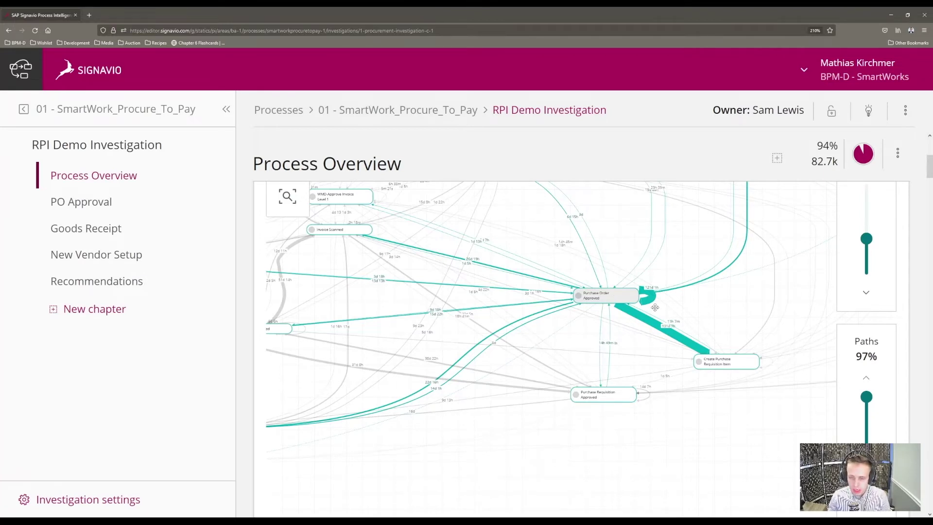
scroll(662, 406, down, 7)
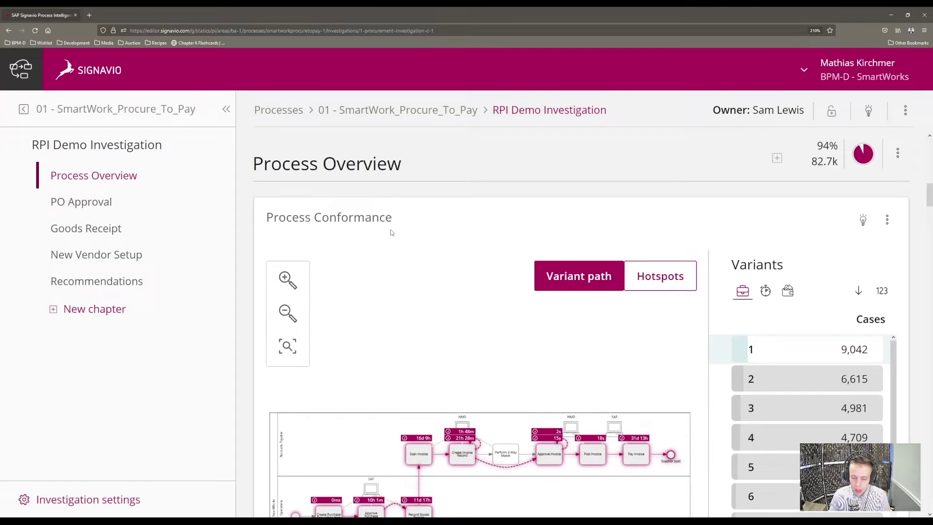
Display the conformance path of variant 3
scroll(422, 229, down, 2)
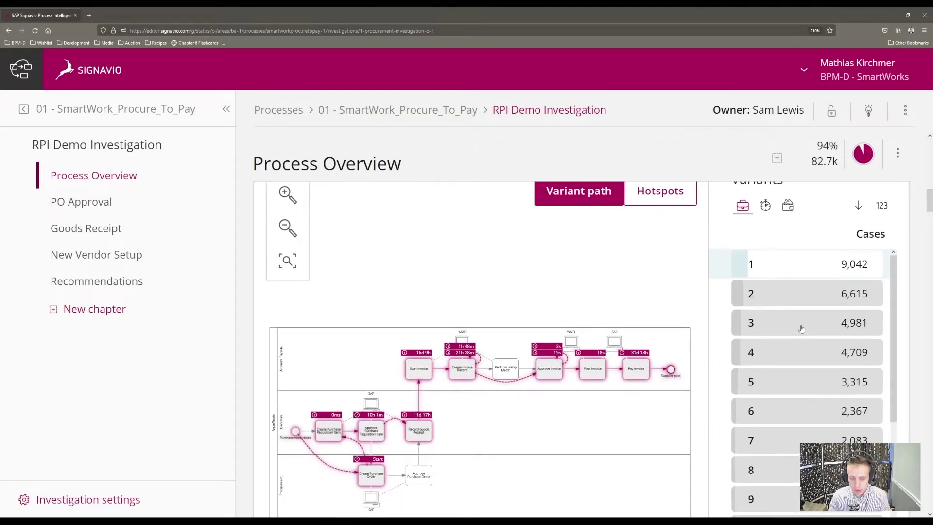
click(802, 329)
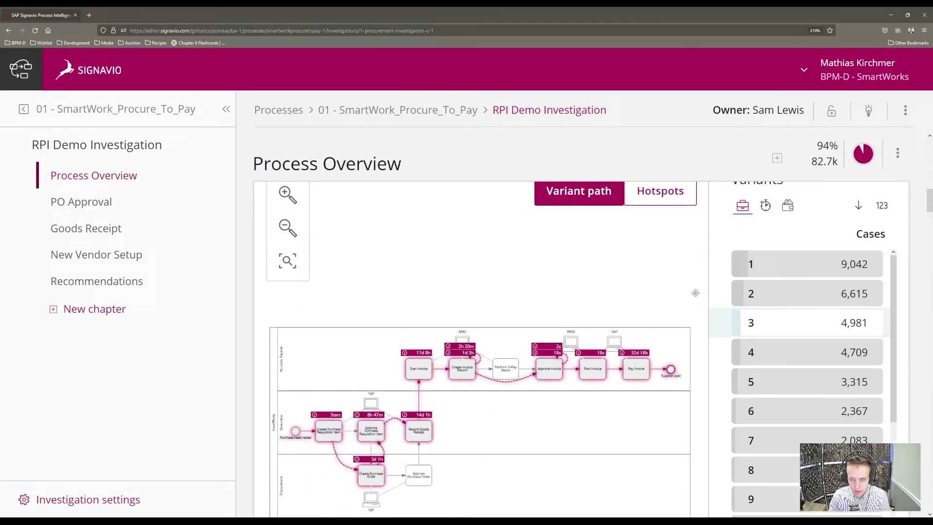
scroll(712, 304, down, 3)
scroll(710, 311, up, 3)
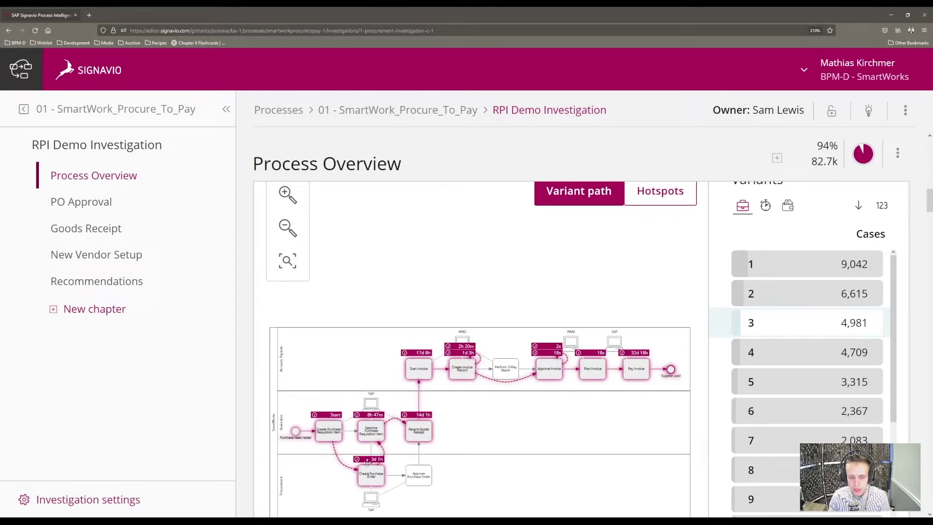
Switch back to variant 1, then scroll down to the PO Approval cycle-time charts
click(790, 272)
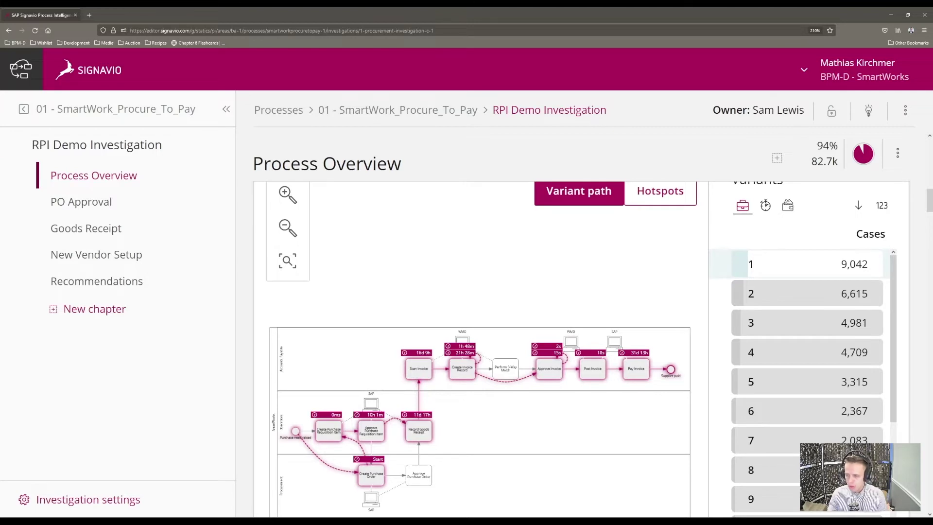
scroll(669, 226, down, 5)
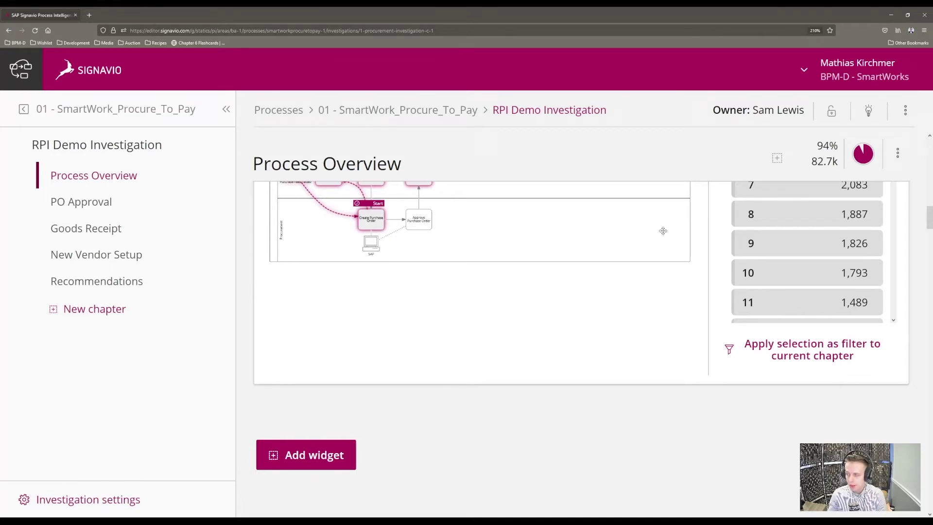
scroll(651, 245, down, 8)
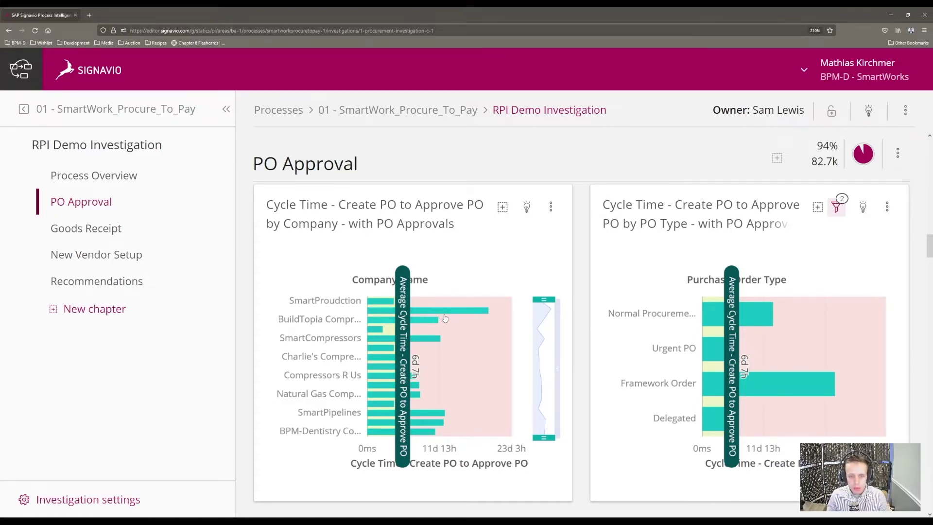
Read Create PO to Approve PO cycle times per company and per PO type, reaching the quarterly trend chart
mouse_move(455, 315)
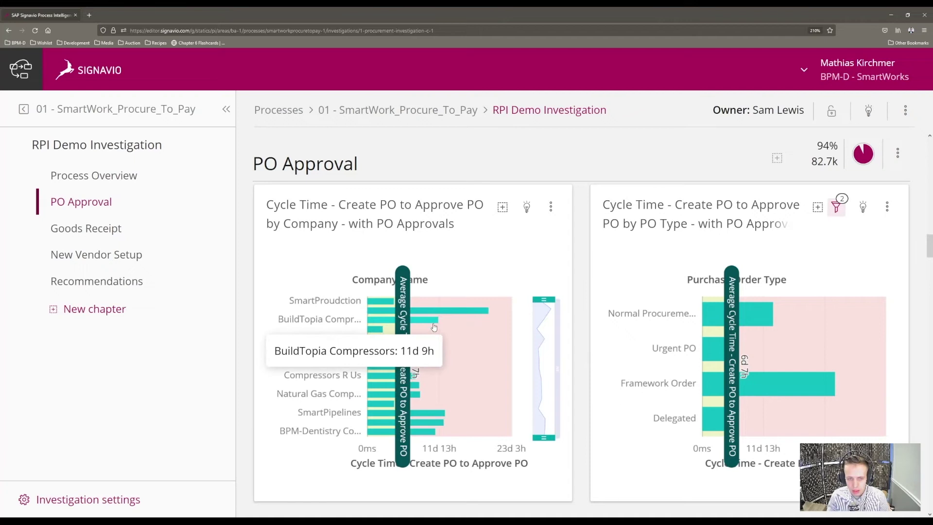
mouse_move(431, 342)
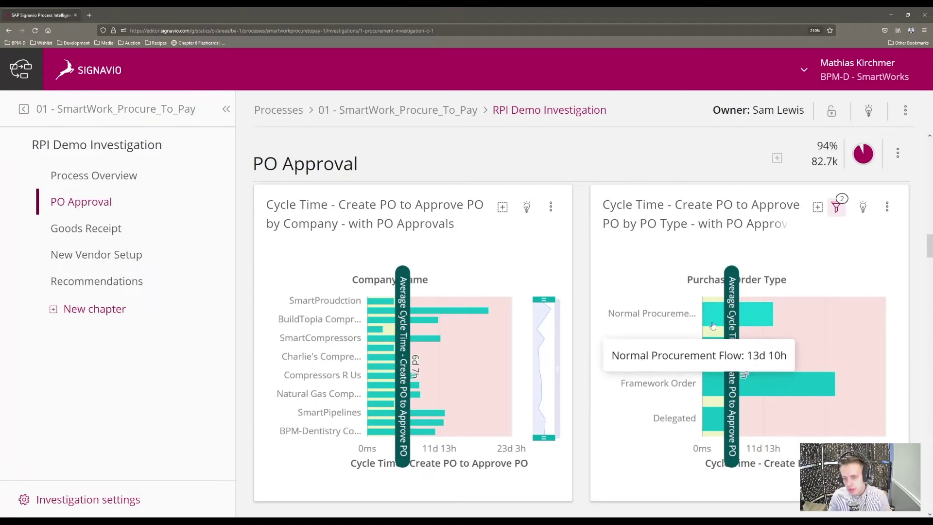
mouse_move(722, 325)
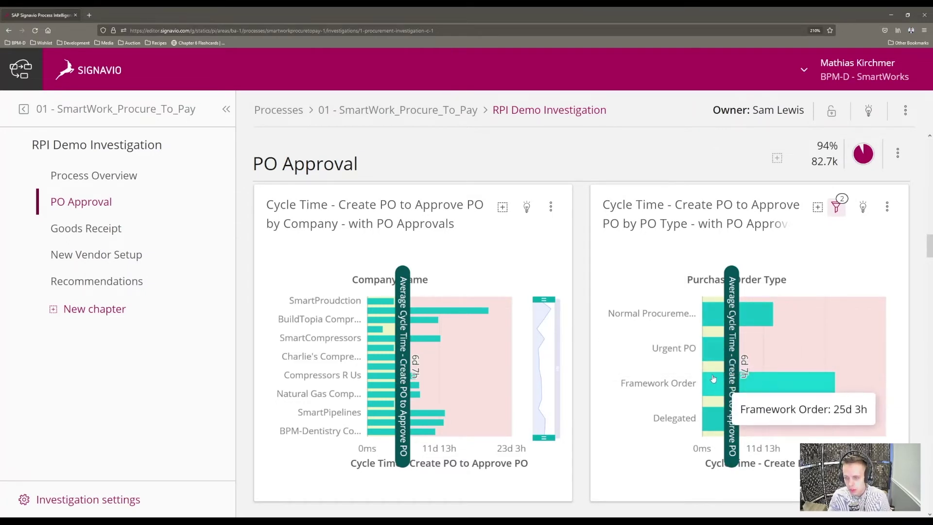
mouse_move(705, 385)
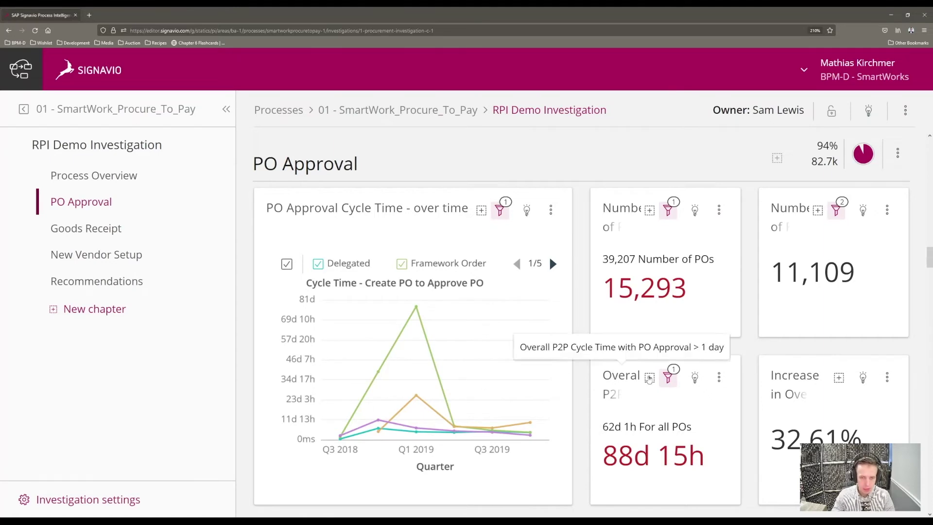
Return to the cycle-time process map, shift it up slightly, then scroll back to the PO Approval charts
scroll(583, 387, up, 8)
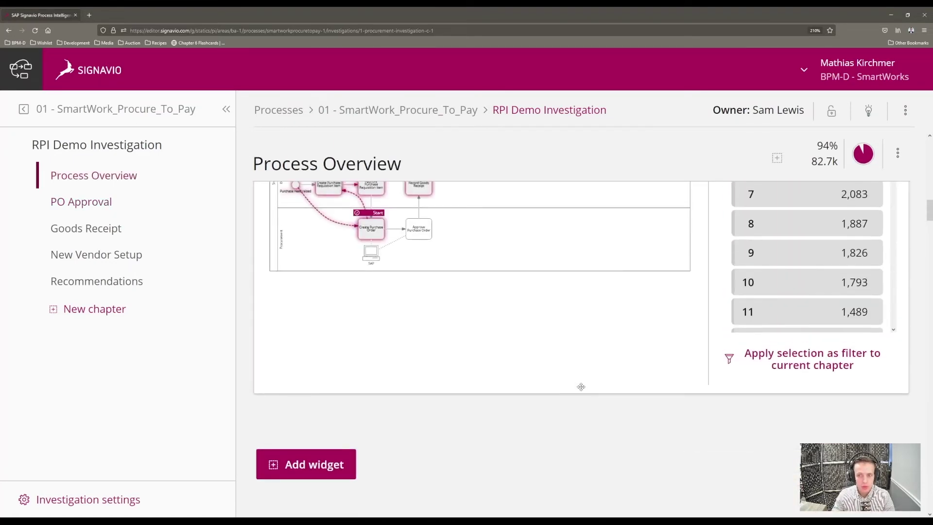
scroll(583, 387, up, 10)
scroll(584, 394, up, 2)
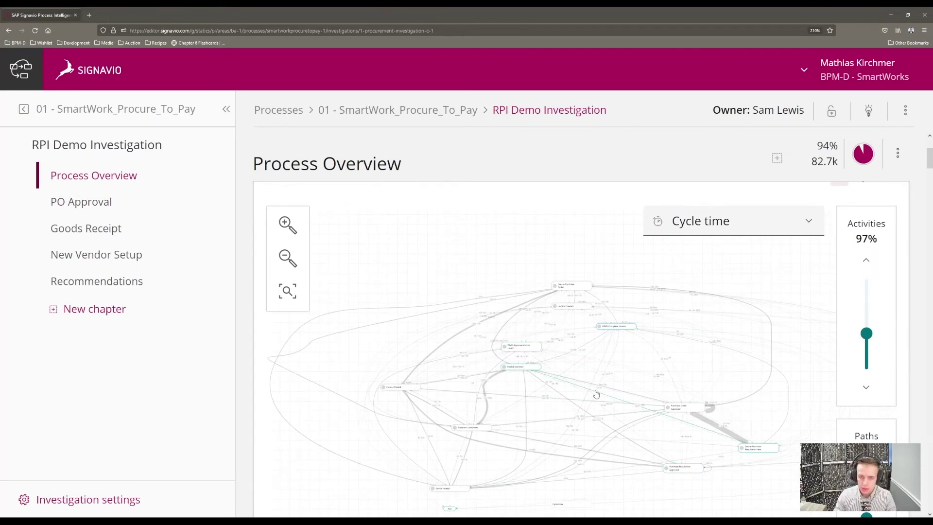
drag(688, 271, 690, 263)
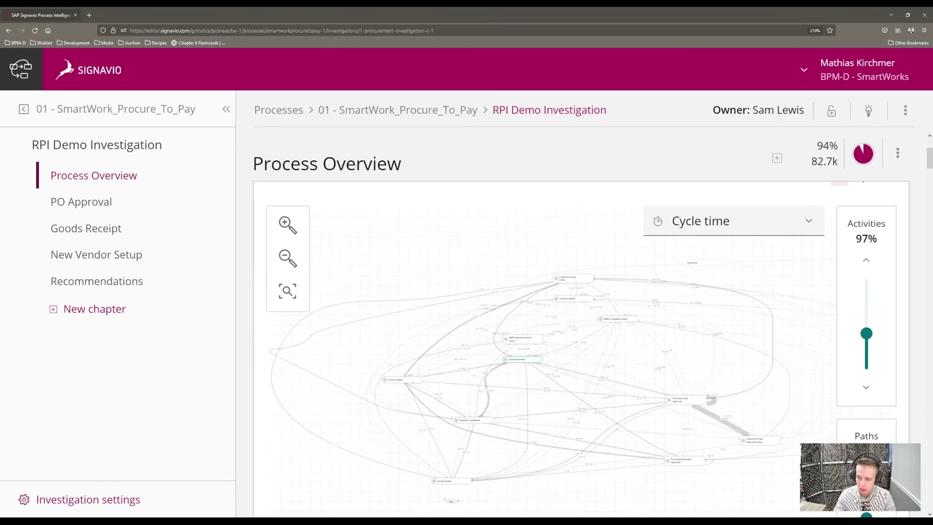
scroll(578, 301, down, 10)
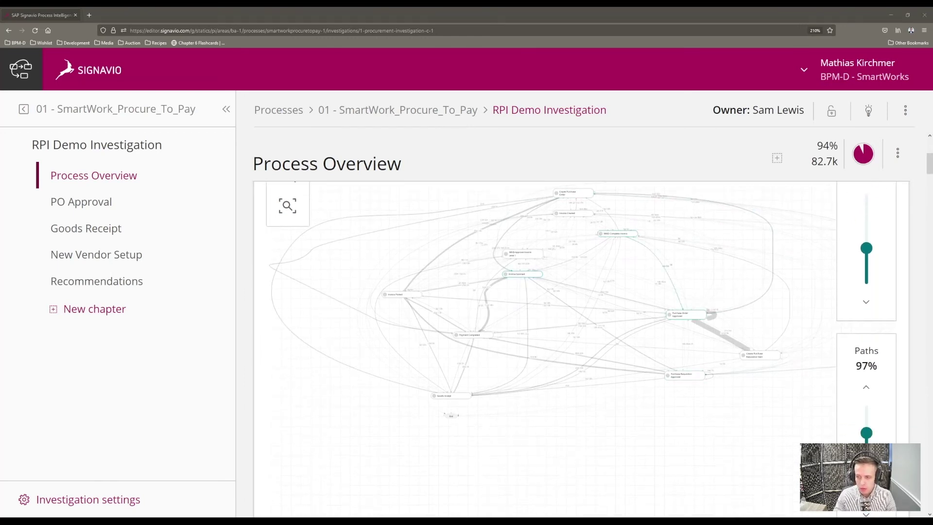
scroll(549, 340, down, 15)
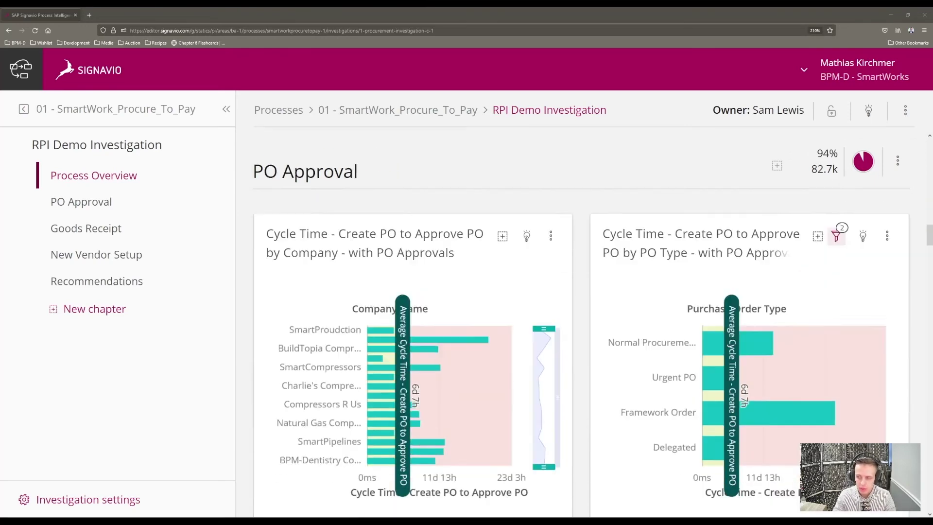